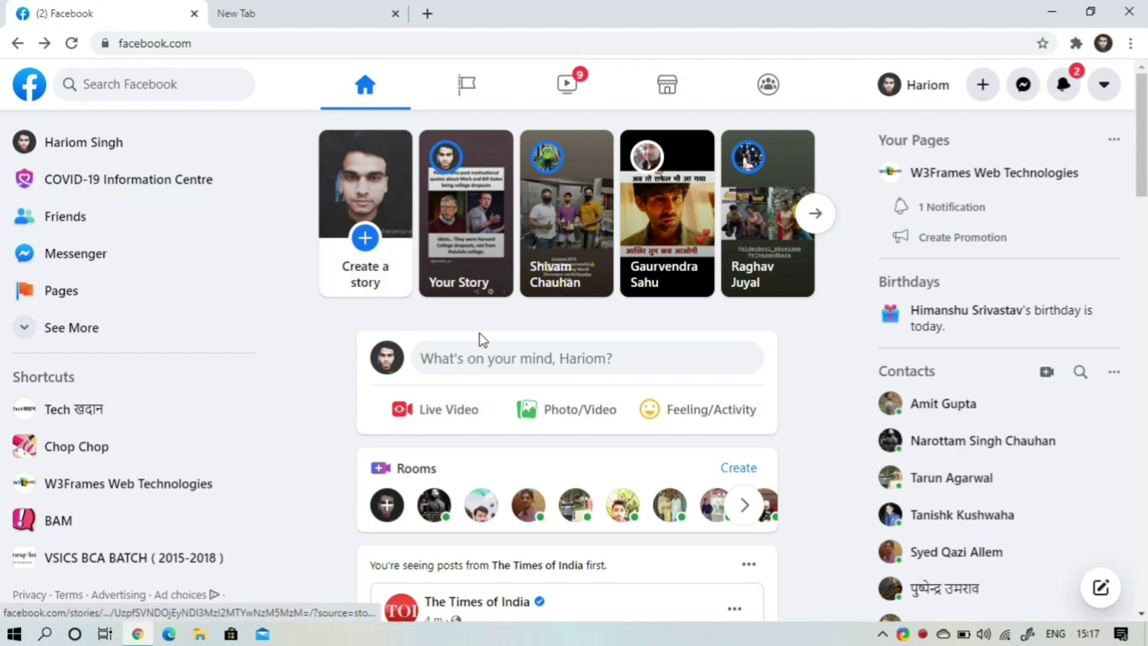
Start a new post and write "hello dosto kaise hain aap?" as its text.
{"action": "left_click", "coordinate": [496, 363]}
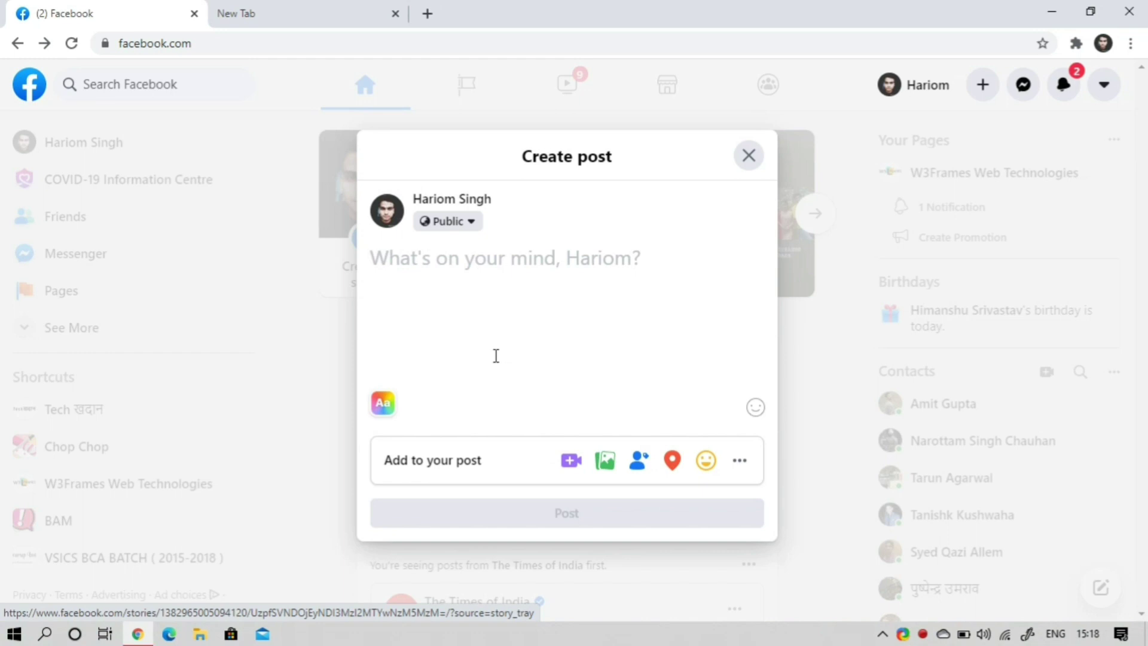
{"action": "type", "text": "hello dosto kaise hain app"}
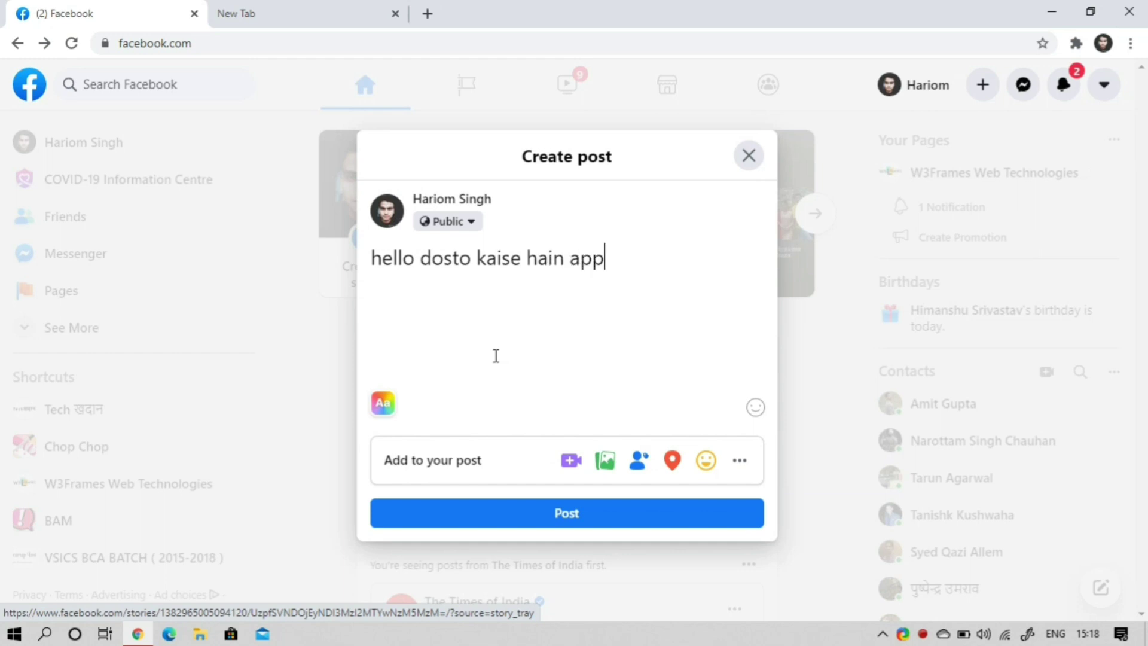
{"action": "key", "text": "BackSpace"}
{"action": "key", "text": "BackSpace"}
{"action": "type", "text": "ap?"}
Delete the whole text from the post draft.
{"action": "key", "text": "BackSpace"}
{"action": "key", "text": "BackSpace"}
{"action": "key", "text": "BackSpace"}
{"action": "key", "text": "BackSpace"}
{"action": "key", "text": "BackSpace"}
{"action": "key", "text": "BackSpace"}
{"action": "key", "text": "BackSpace"}
{"action": "key", "text": "BackSpace"}
{"action": "key", "text": "BackSpace"}
{"action": "key", "text": "BackSpace"}
{"action": "key", "text": "BackSpace"}
{"action": "key", "text": "BackSpace"}
{"action": "key", "text": "BackSpace"}
{"action": "key", "text": "BackSpace"}
{"action": "key", "text": "BackSpace"}
{"action": "key", "text": "BackSpace"}
{"action": "key", "text": "BackSpace"}
{"action": "key", "text": "BackSpace"}
{"action": "key", "text": "BackSpace"}
{"action": "key", "text": "BackSpace"}
{"action": "key", "text": "BackSpace"}
{"action": "key", "text": "BackSpace"}
{"action": "key", "text": "BackSpace"}
{"action": "key", "text": "BackSpace"}
{"action": "key", "text": "BackSpace"}
{"action": "key", "text": "BackSpace"}
{"action": "key", "text": "BackSpace"}
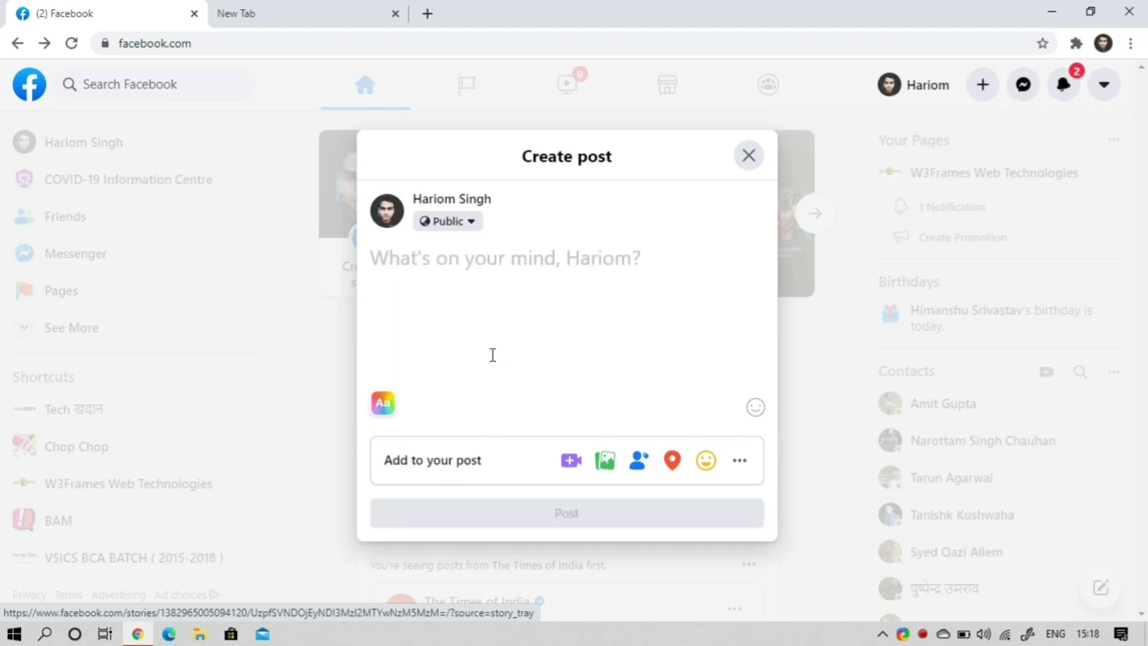
Switch to the empty browser tab and open the Chrome Web Store from the Chrome apps page.
{"action": "left_click", "coordinate": [257, 8]}
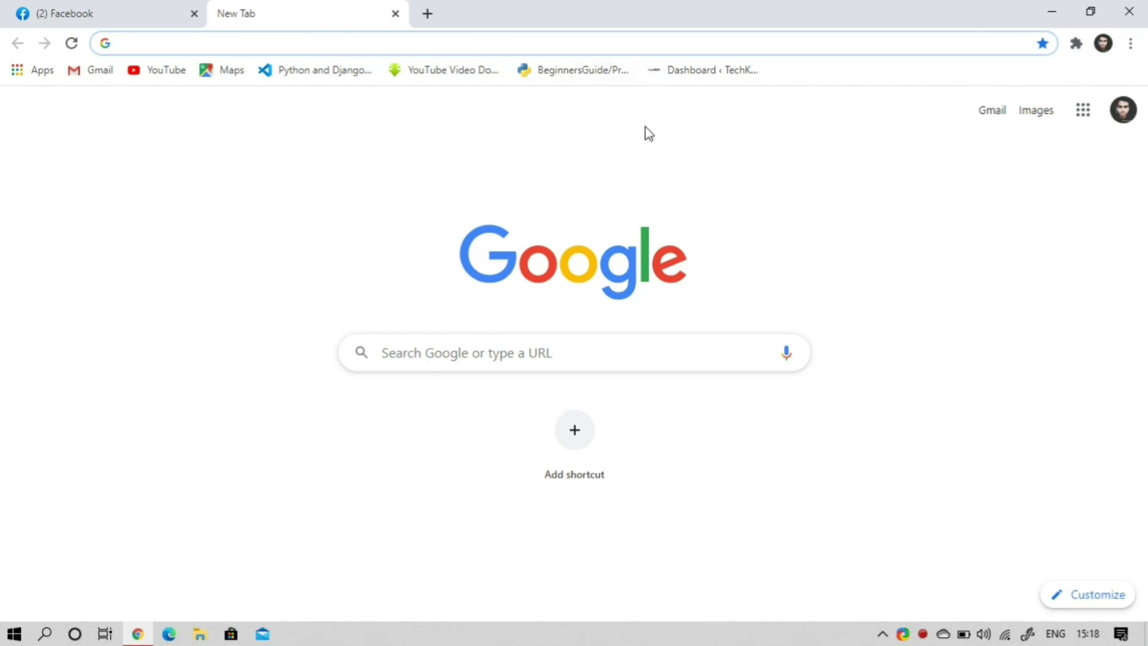
{"action": "left_click", "coordinate": [26, 77]}
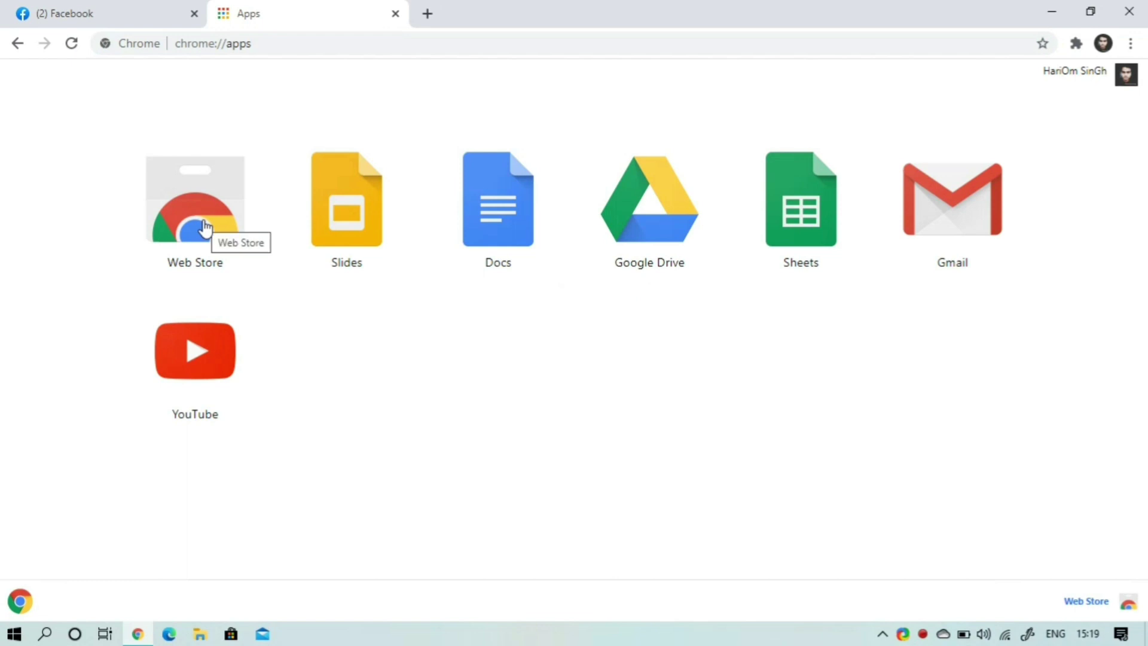
{"action": "left_click", "coordinate": [192, 206]}
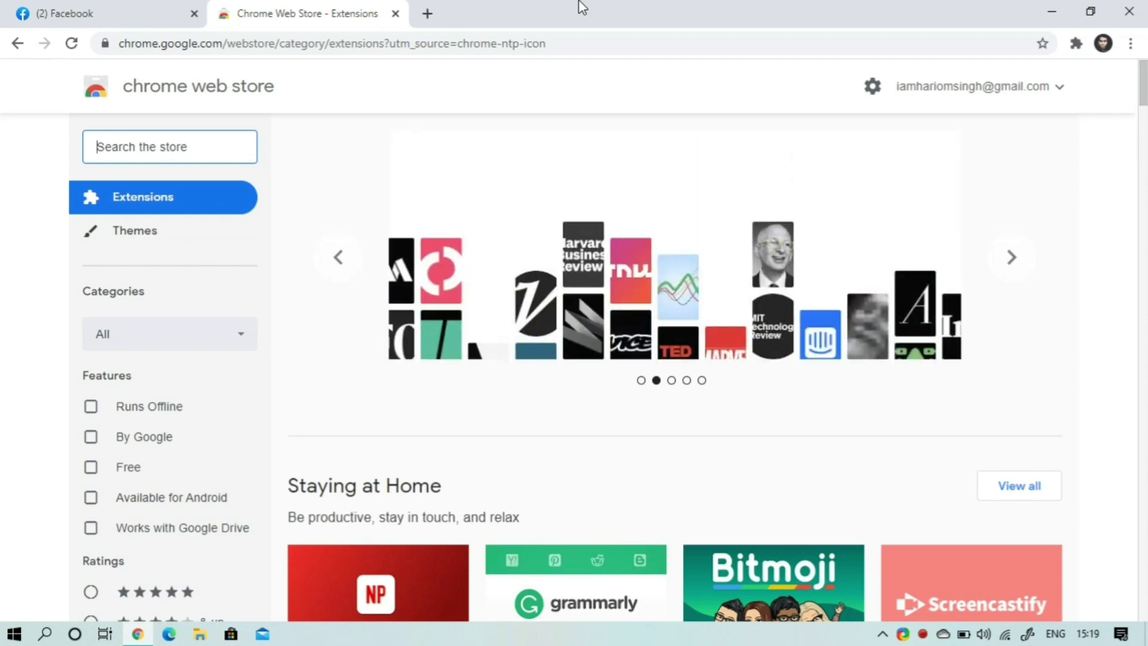
Open the Chrome Web Store from the browser's extensions management page, and close the earlier store tab and the extensions tab.
{"action": "left_click", "coordinate": [428, 17]}
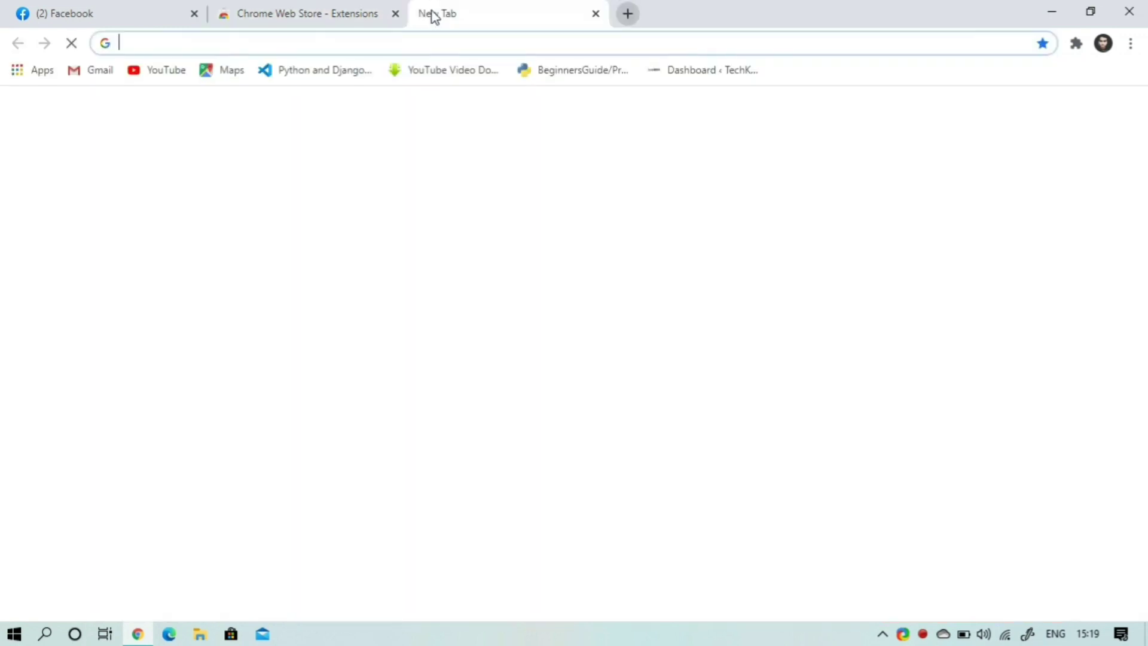
{"action": "left_click", "coordinate": [1131, 48]}
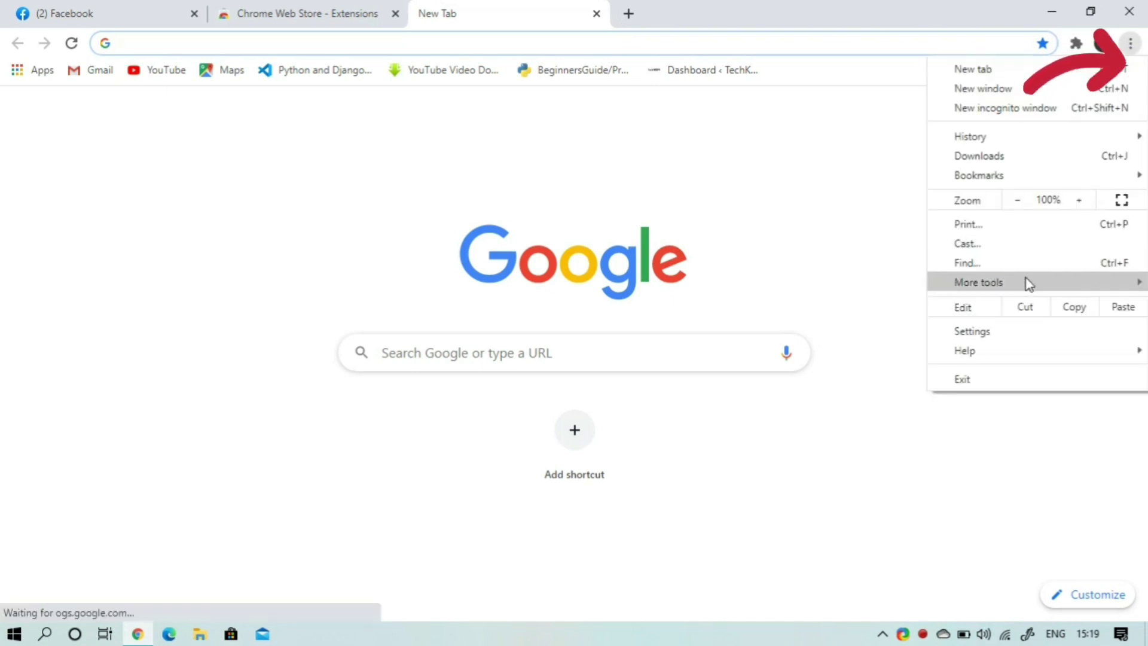
{"action": "mouse_move", "coordinate": [1026, 284]}
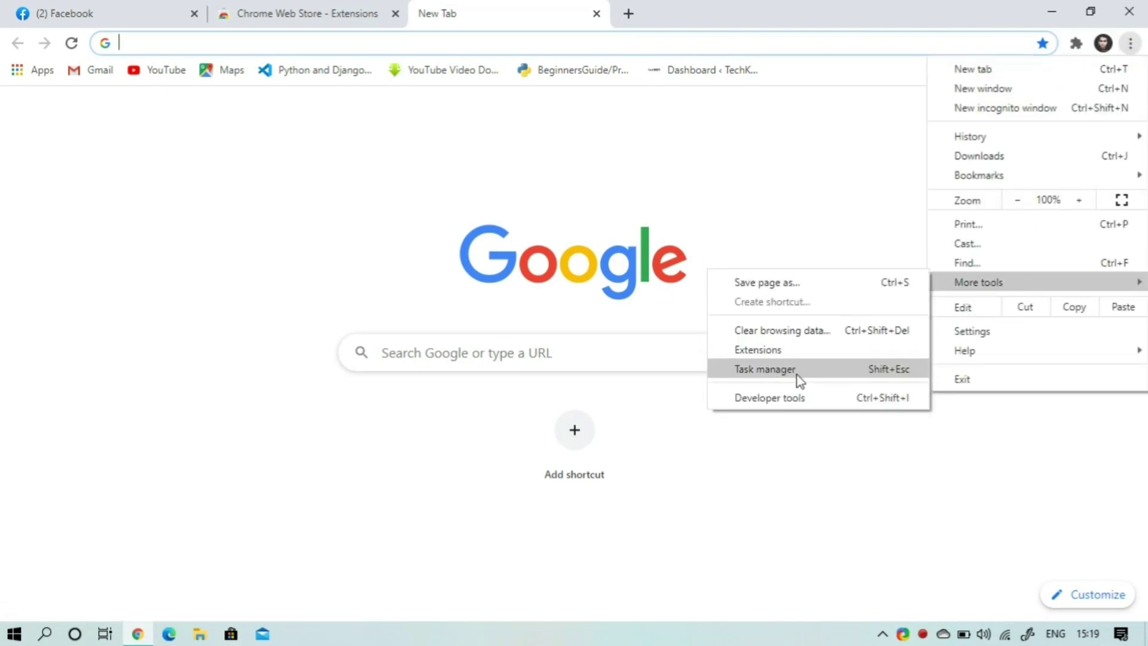
{"action": "left_click", "coordinate": [820, 360]}
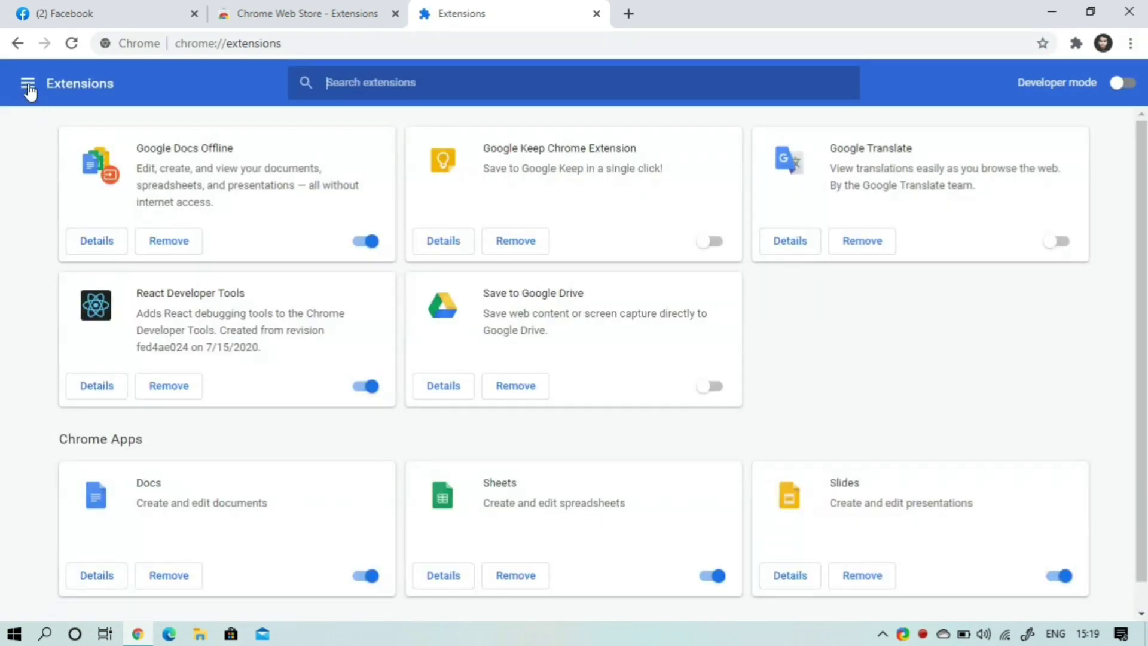
{"action": "left_click", "coordinate": [29, 88]}
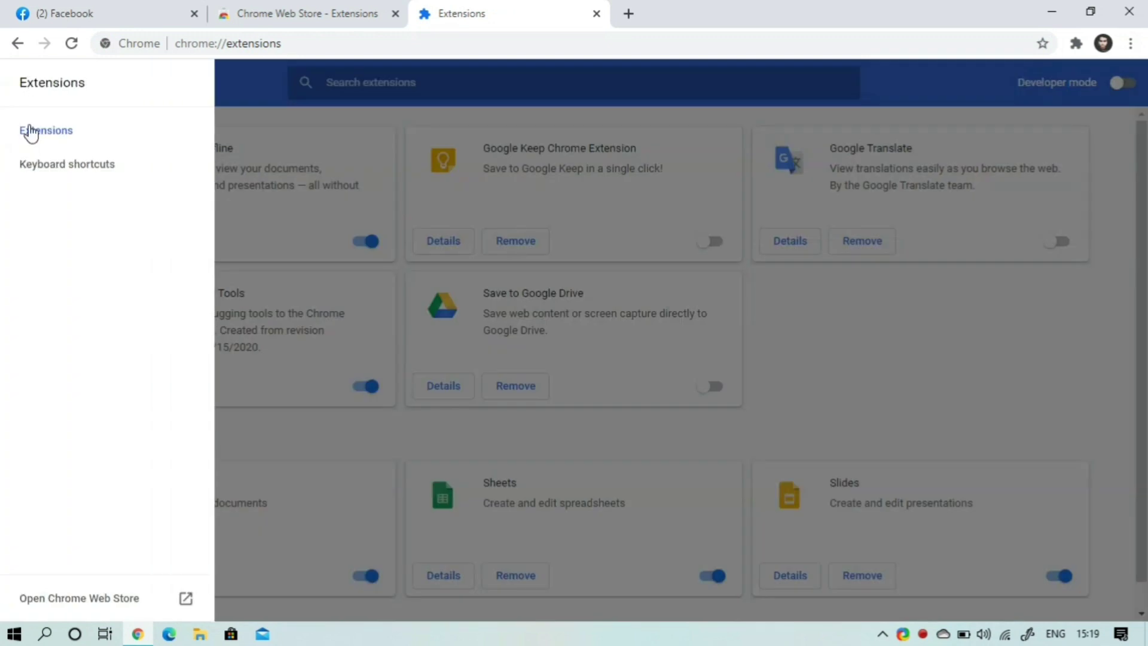
{"action": "left_click", "coordinate": [109, 600]}
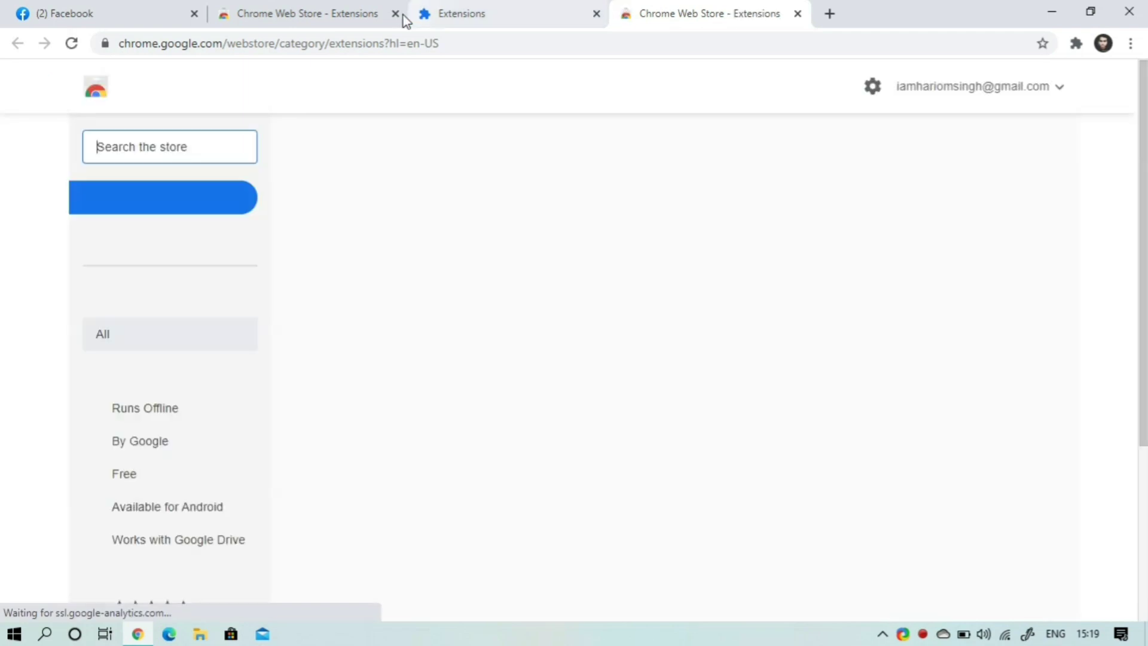
{"action": "left_click", "coordinate": [394, 13]}
{"action": "left_click", "coordinate": [392, 13]}
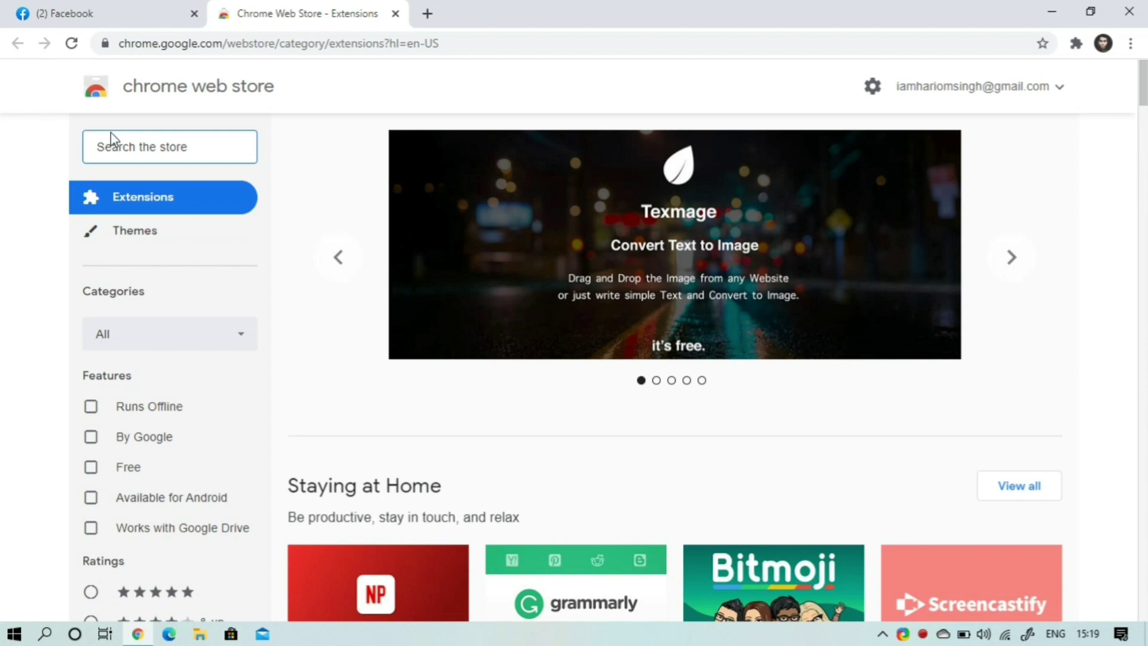
Search the Chrome Web Store for "google input tool".
{"action": "left_click", "coordinate": [131, 145]}
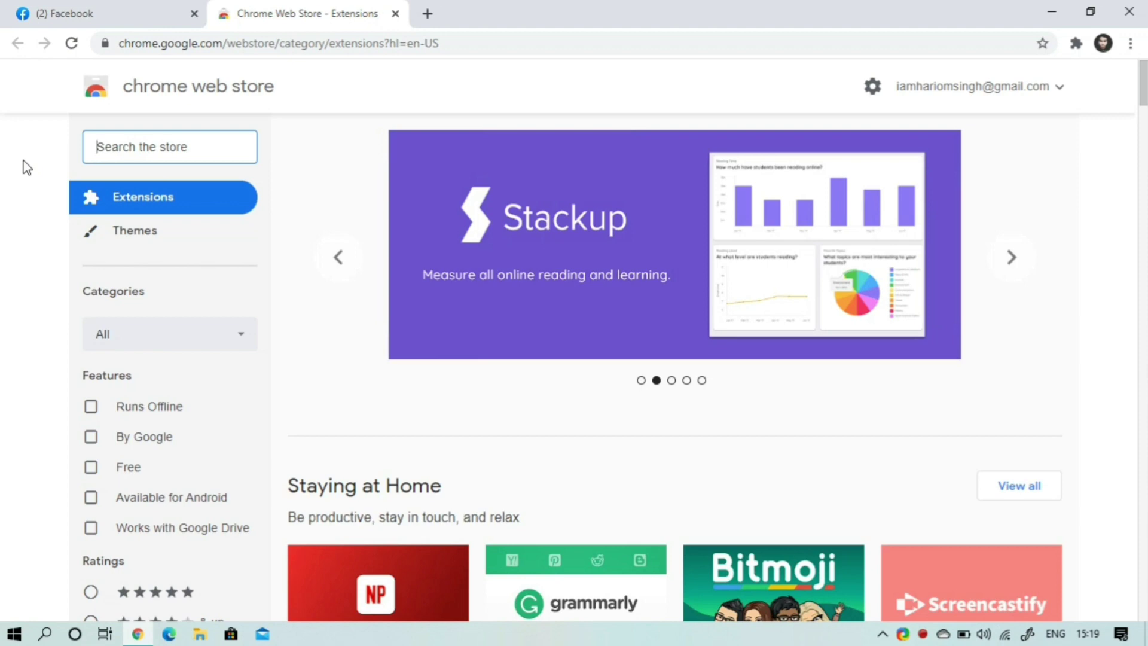
{"action": "type", "text": "google i"}
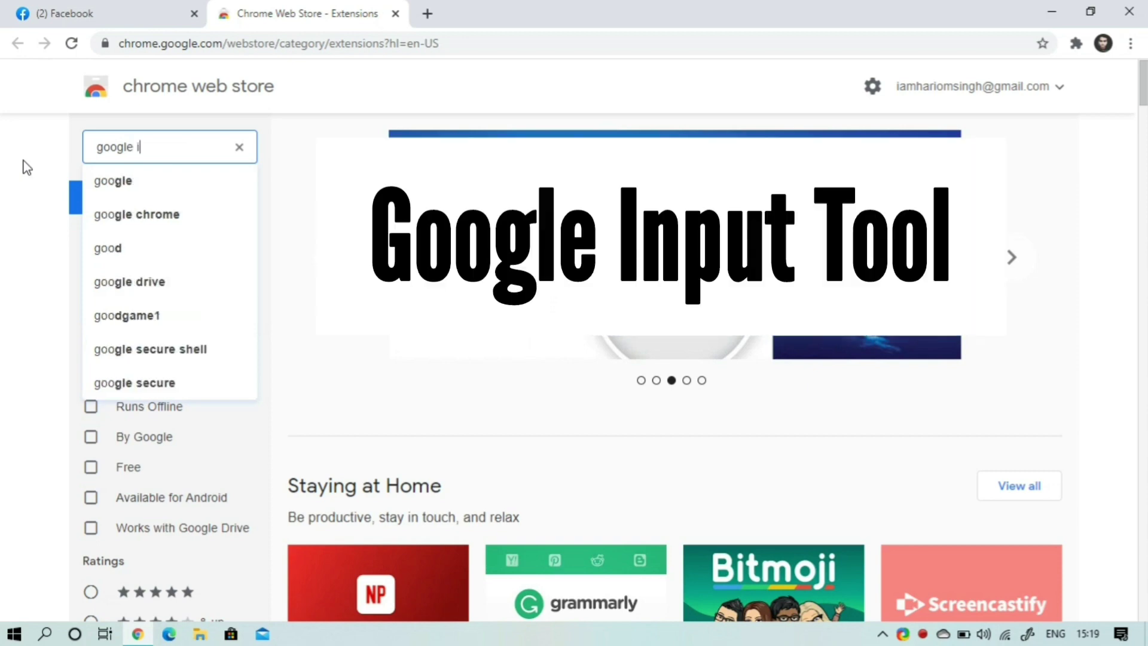
{"action": "type", "text": "nput tool"}
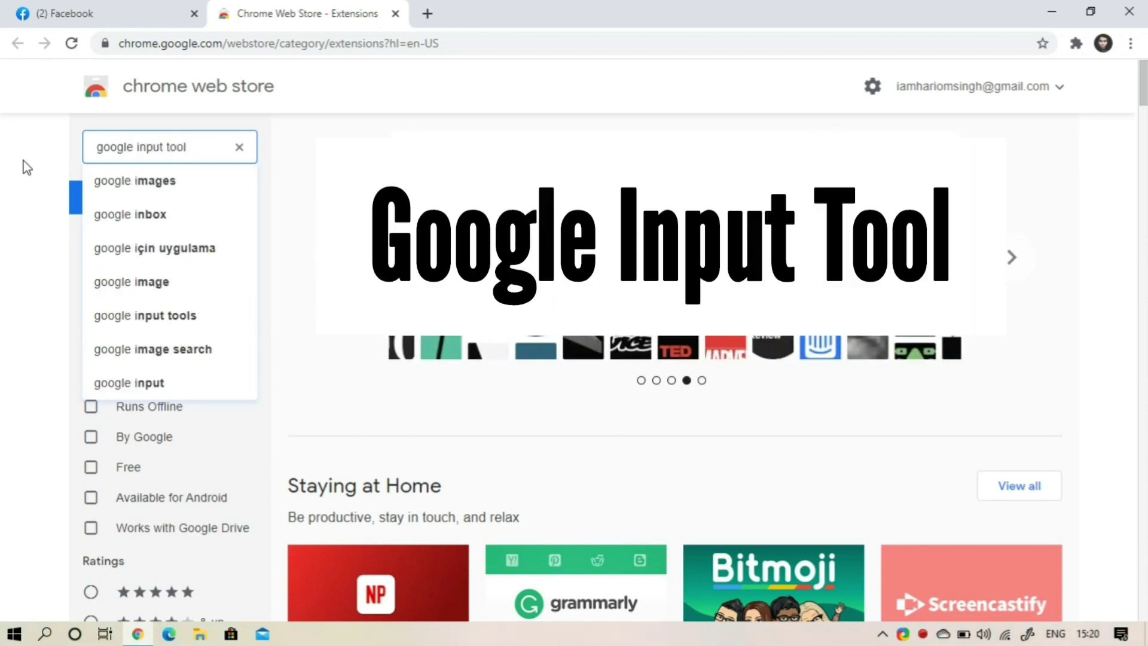
{"action": "key", "text": "Return"}
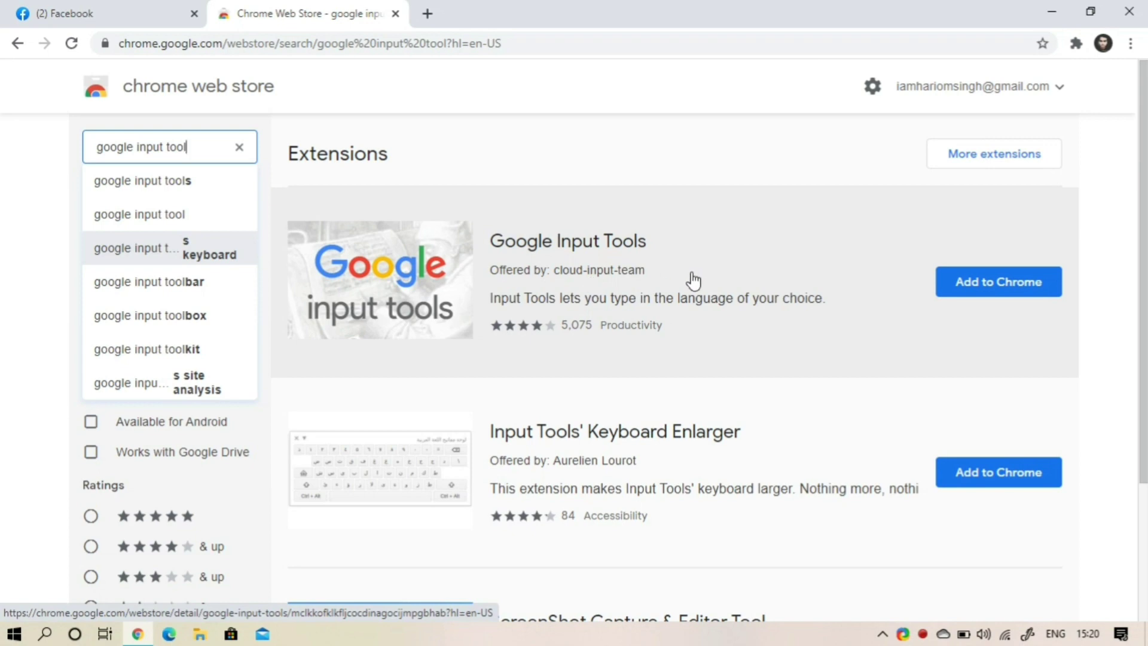
Install the Google Input Tools extension in Chrome and dismiss the notification.
{"action": "left_click", "coordinate": [994, 293]}
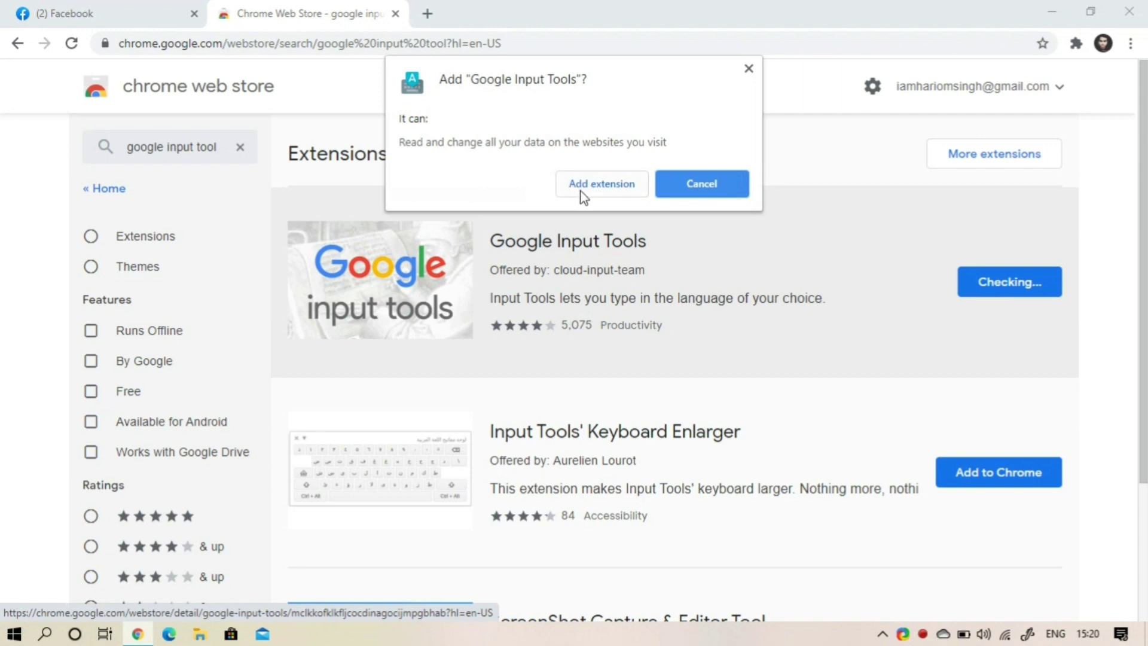
{"action": "left_click", "coordinate": [596, 189]}
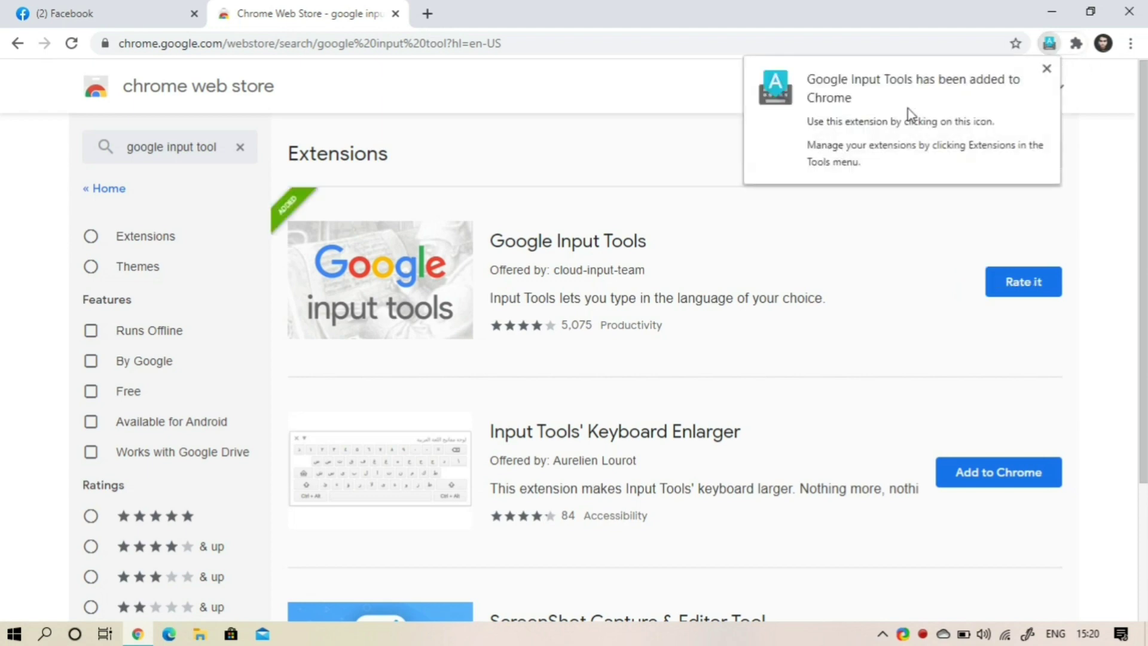
{"action": "left_click", "coordinate": [1048, 69]}
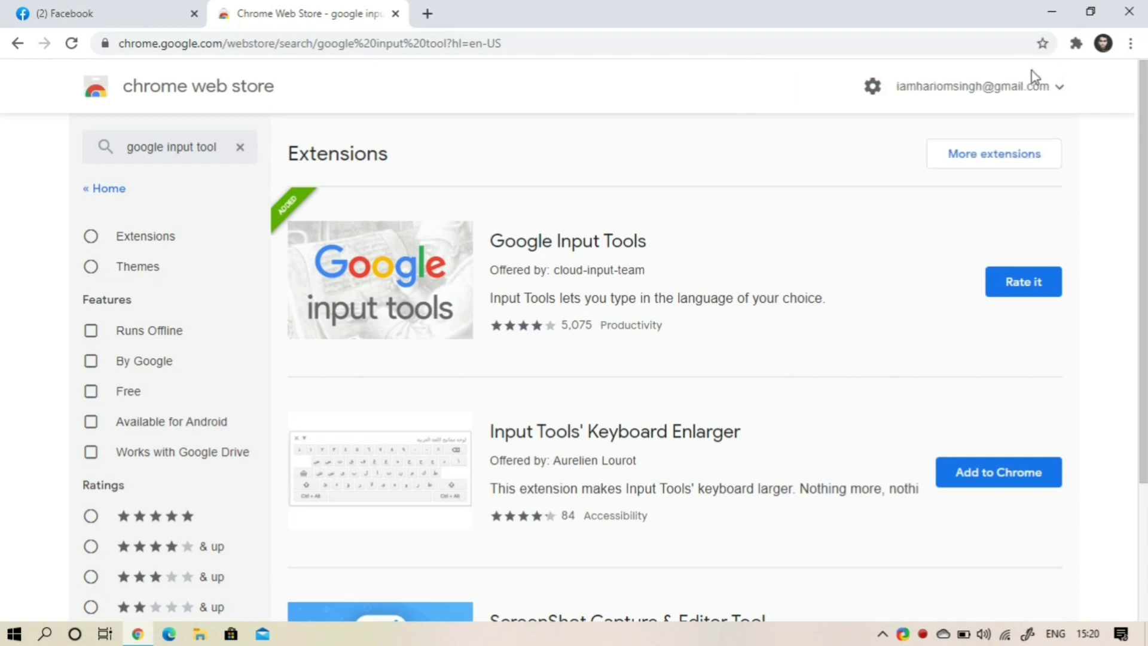
Open the options page of the Google Input Tools extension.
{"action": "left_click", "coordinate": [1077, 44]}
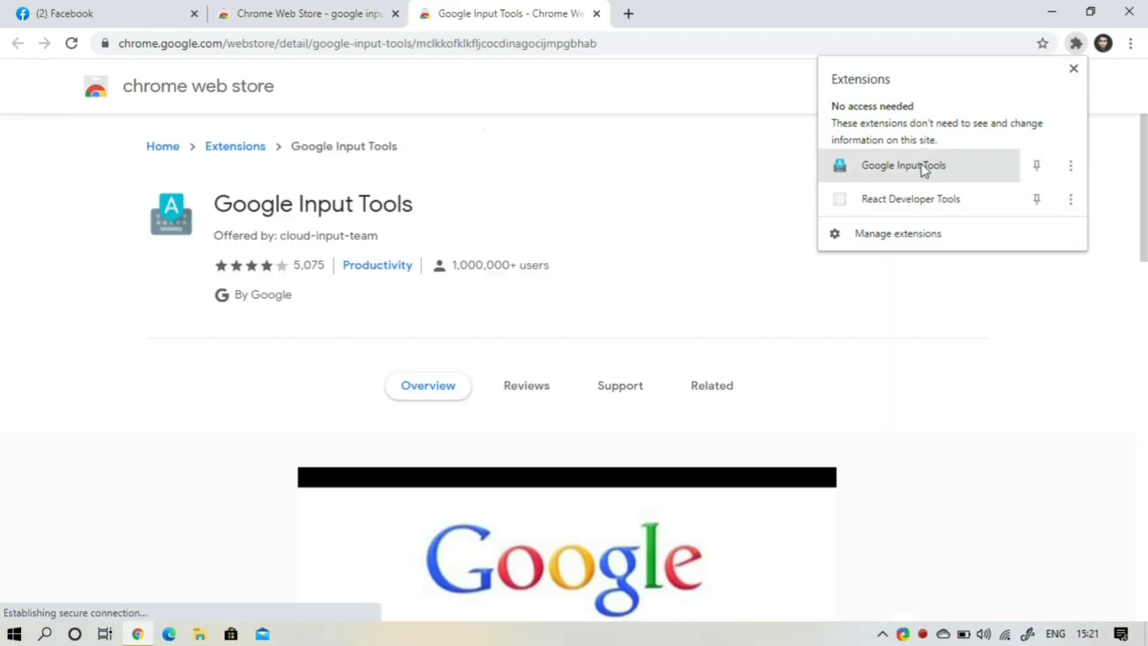
{"action": "left_click", "coordinate": [922, 165]}
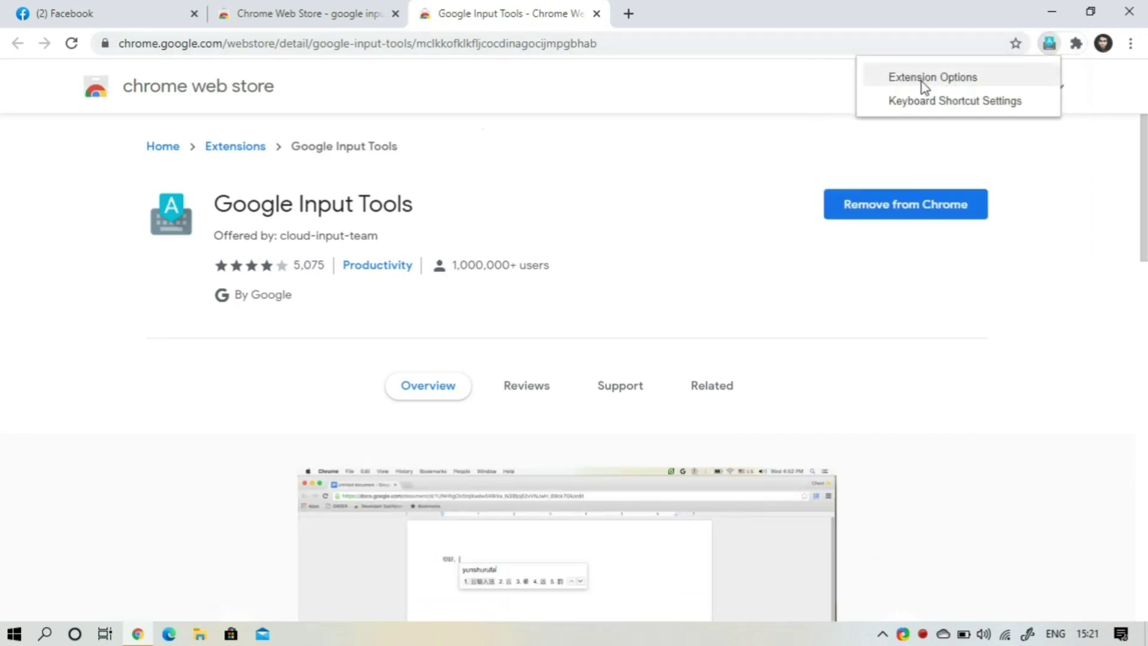
{"action": "left_click", "coordinate": [977, 83]}
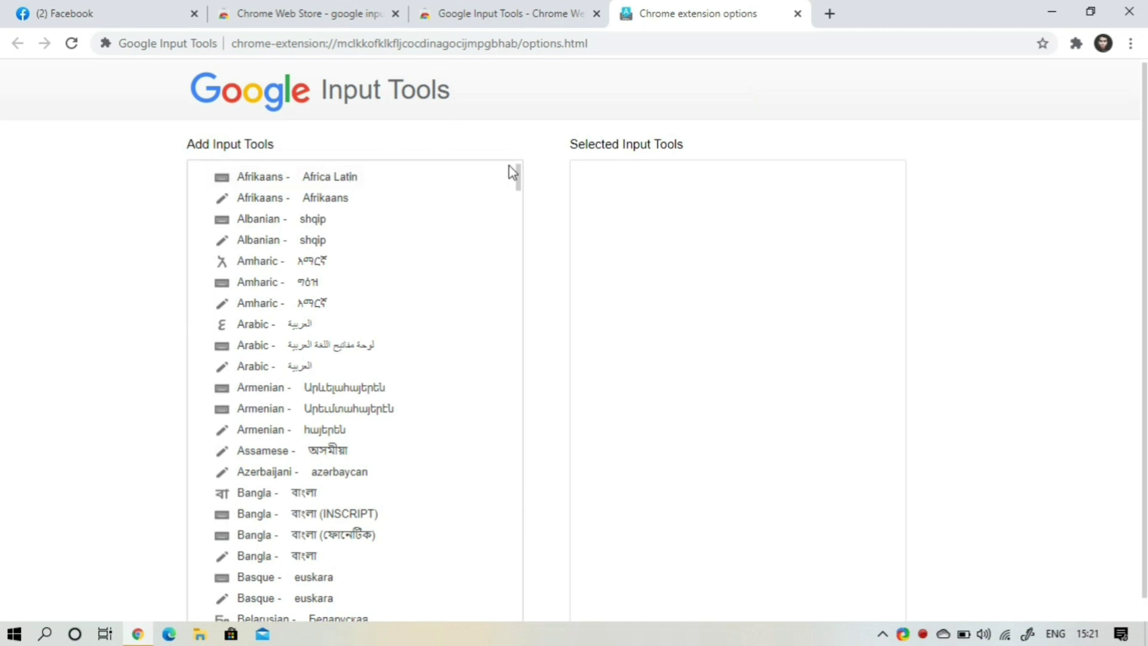
Add the Hindi - हिन्दी transliteration (अ) to the selected input tools.
{"action": "left_click_drag", "start_coordinate": [517, 174], "coordinate": [517, 328]}
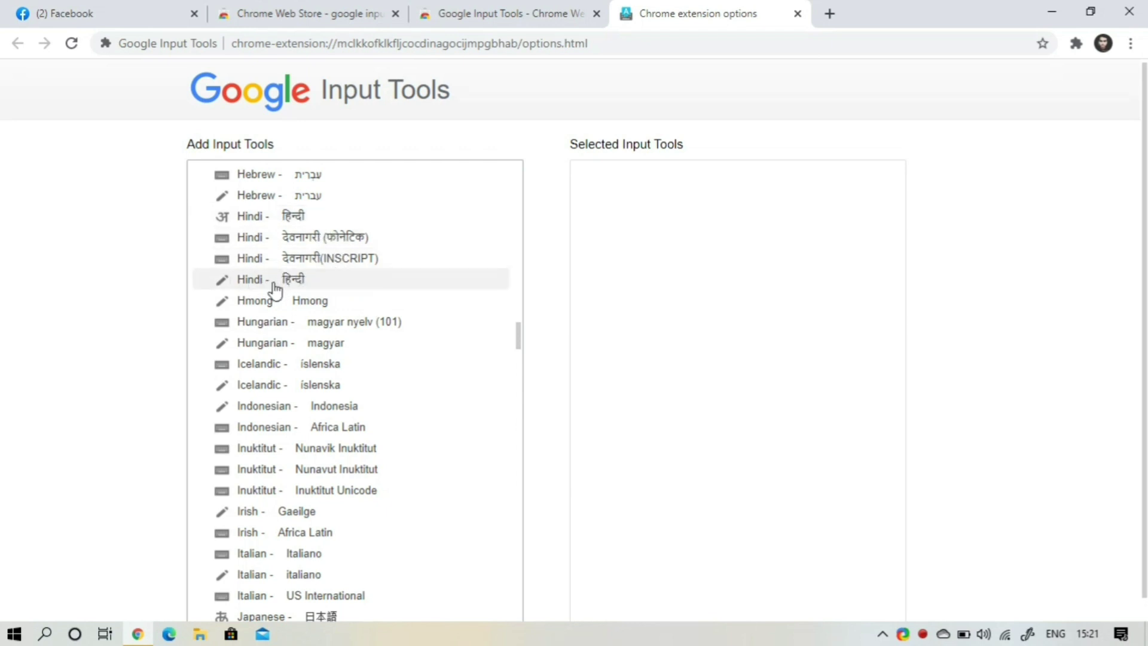
{"action": "left_click", "coordinate": [324, 201]}
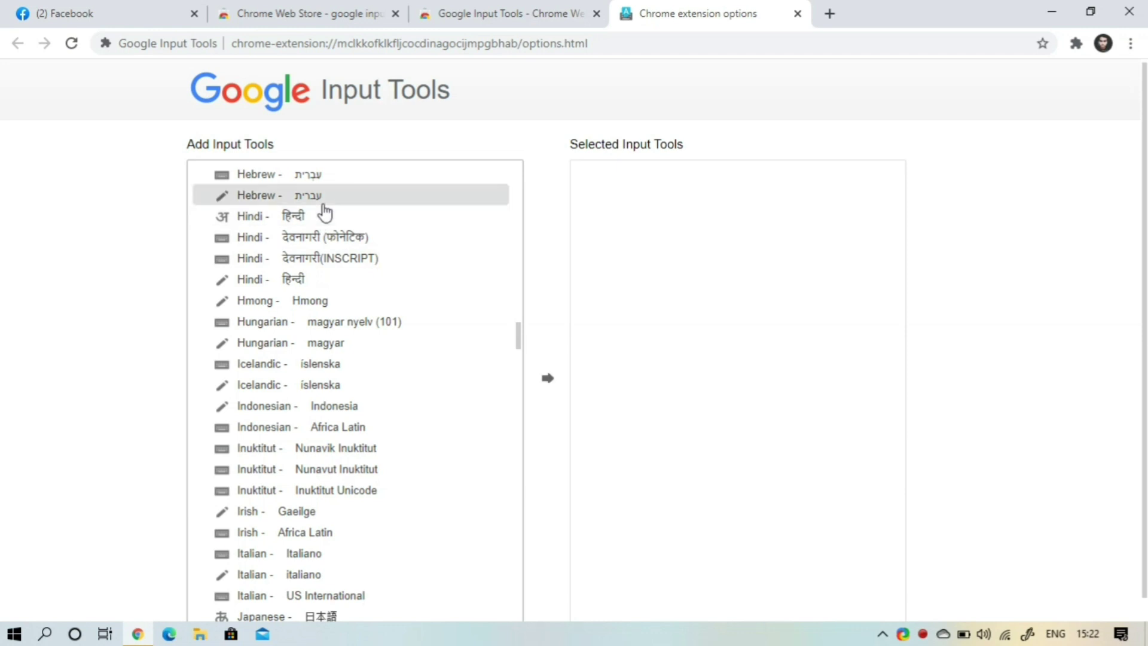
{"action": "double_click", "coordinate": [305, 219]}
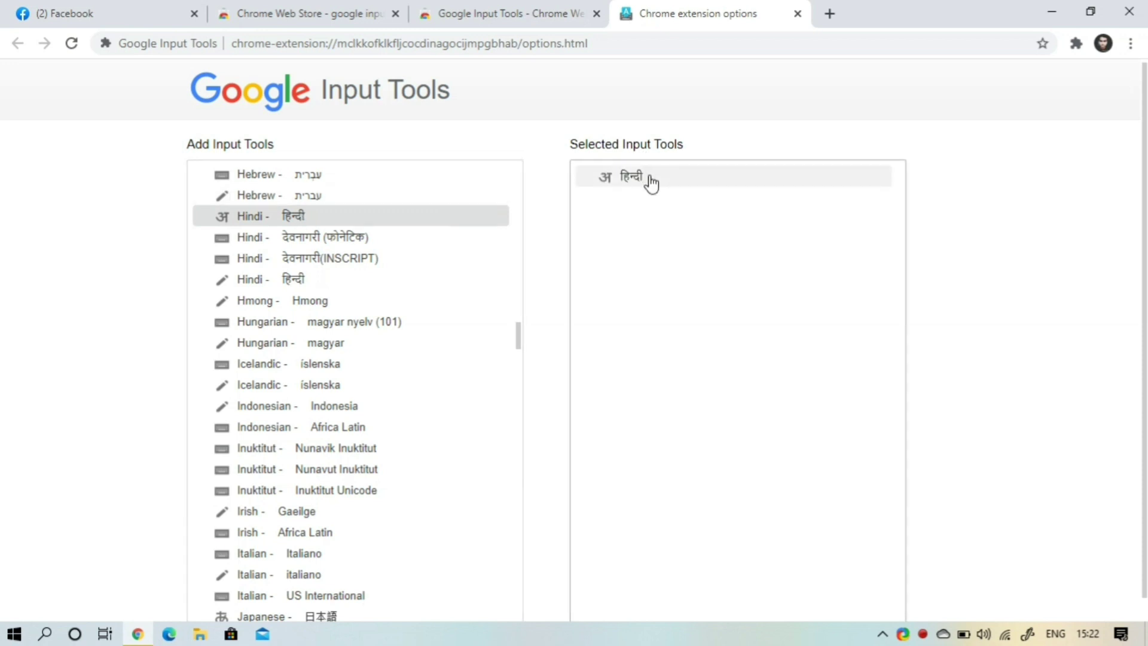
{"action": "scroll", "coordinate": [574, 340], "scroll_direction": "down", "scroll_amount": 1}
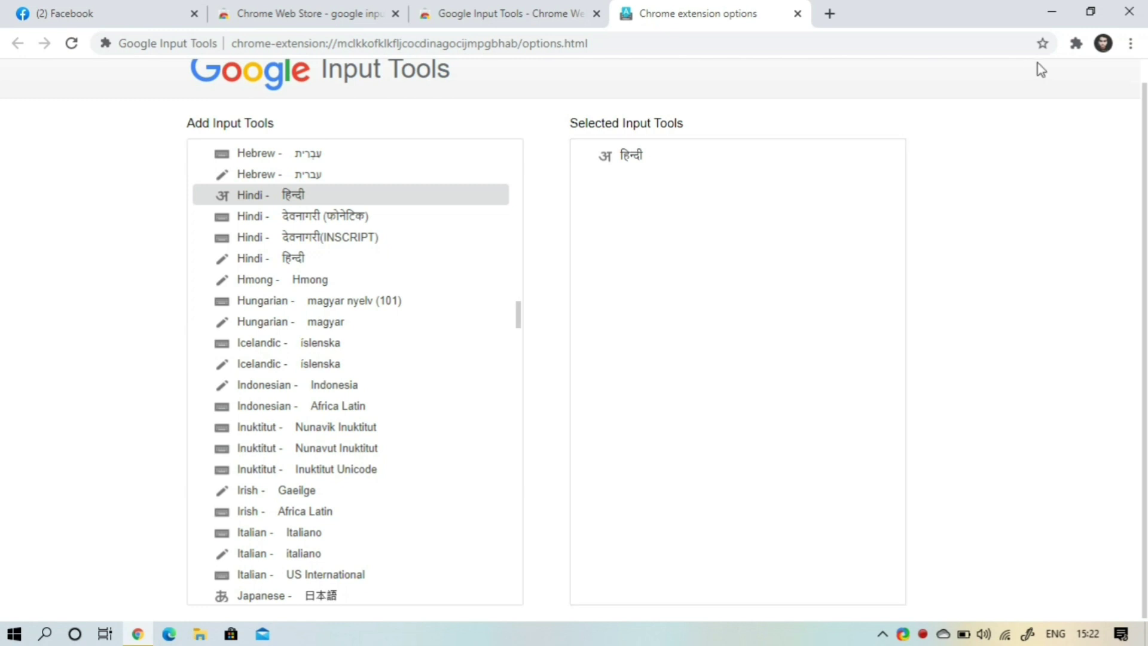
Check which Hindi input methods the Google Input Tools extension offers.
{"action": "left_click", "coordinate": [1076, 43]}
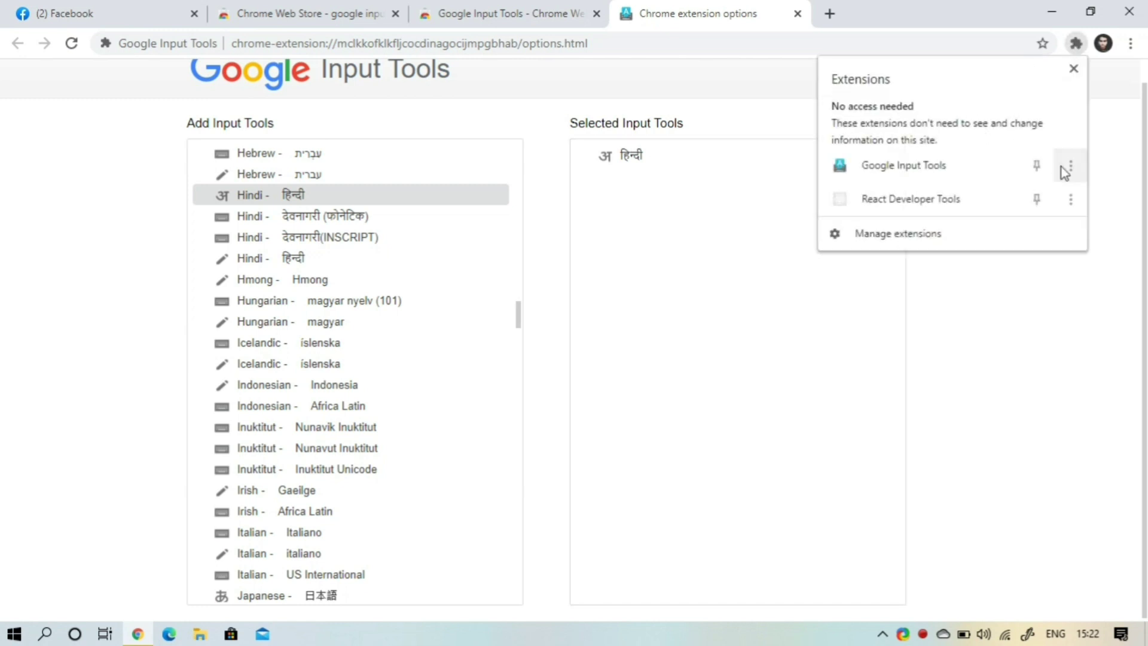
{"action": "left_click", "coordinate": [938, 167]}
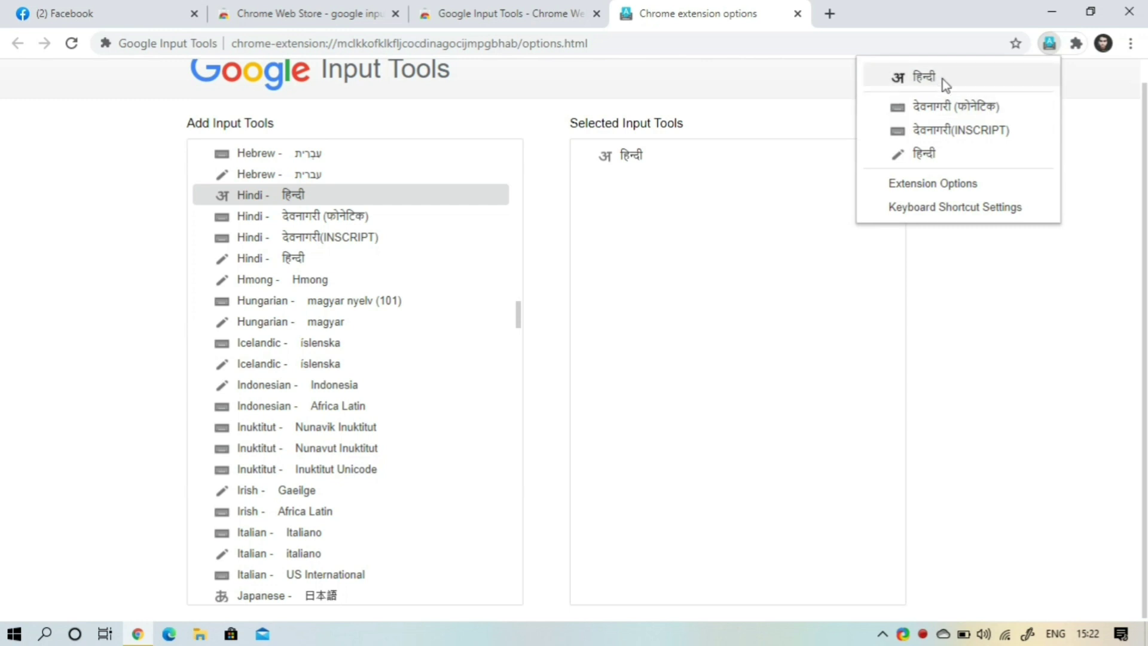
{"action": "left_click", "coordinate": [719, 98]}
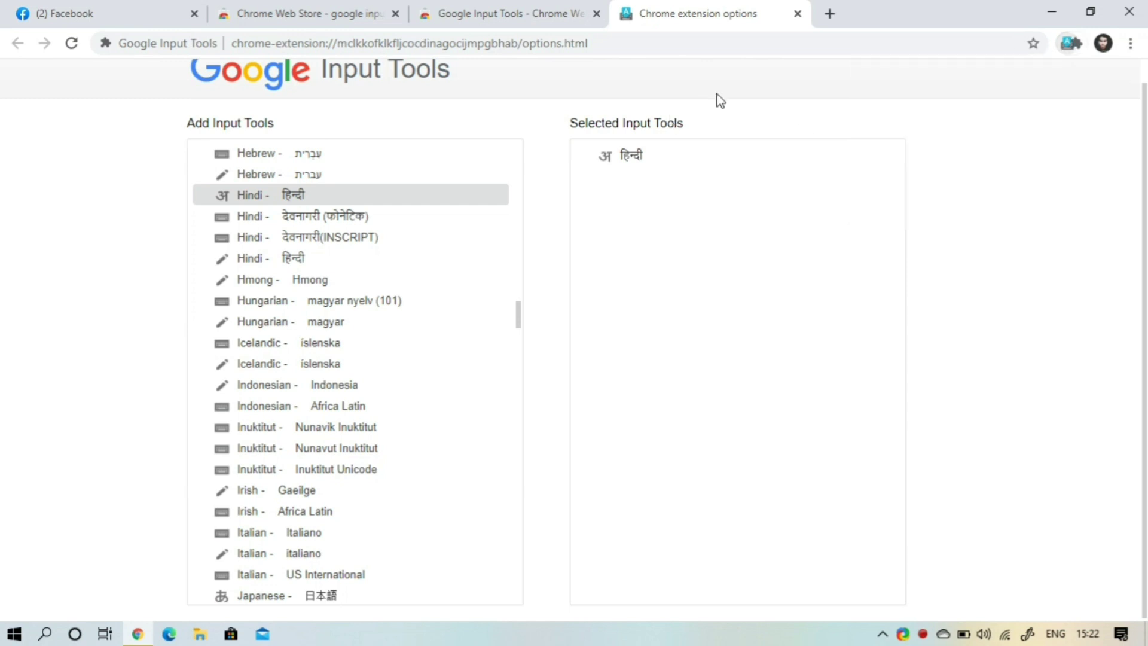
Close the Web Store and extension options tabs to return to the Facebook post draft.
{"action": "left_click", "coordinate": [396, 15]}
{"action": "left_click", "coordinate": [395, 14]}
{"action": "left_click", "coordinate": [394, 14]}
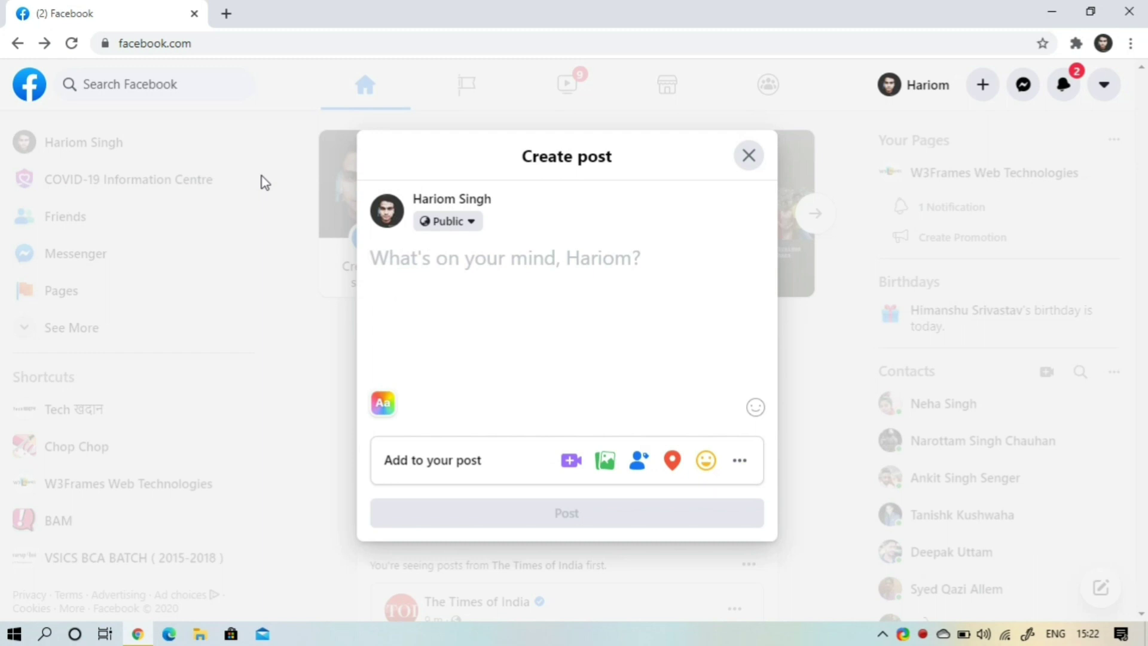
Activate the हिन्दी transliteration of Google Input Tools for the Facebook page.
{"action": "left_click", "coordinate": [1076, 44]}
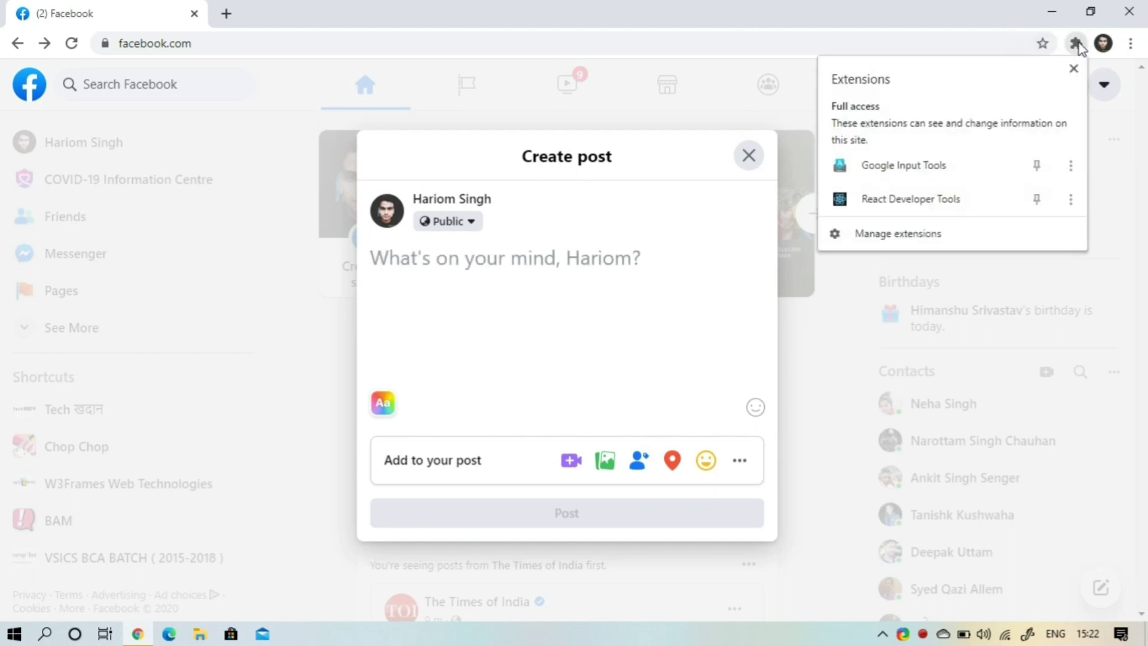
{"action": "left_click", "coordinate": [943, 171]}
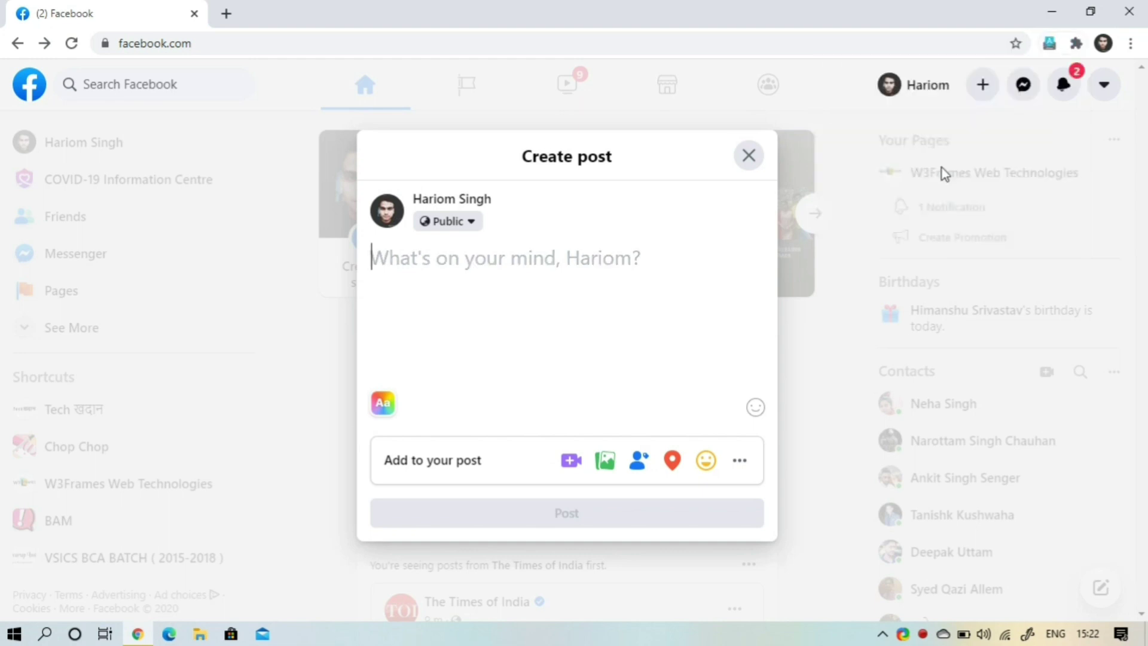
{"action": "left_click", "coordinate": [1050, 43]}
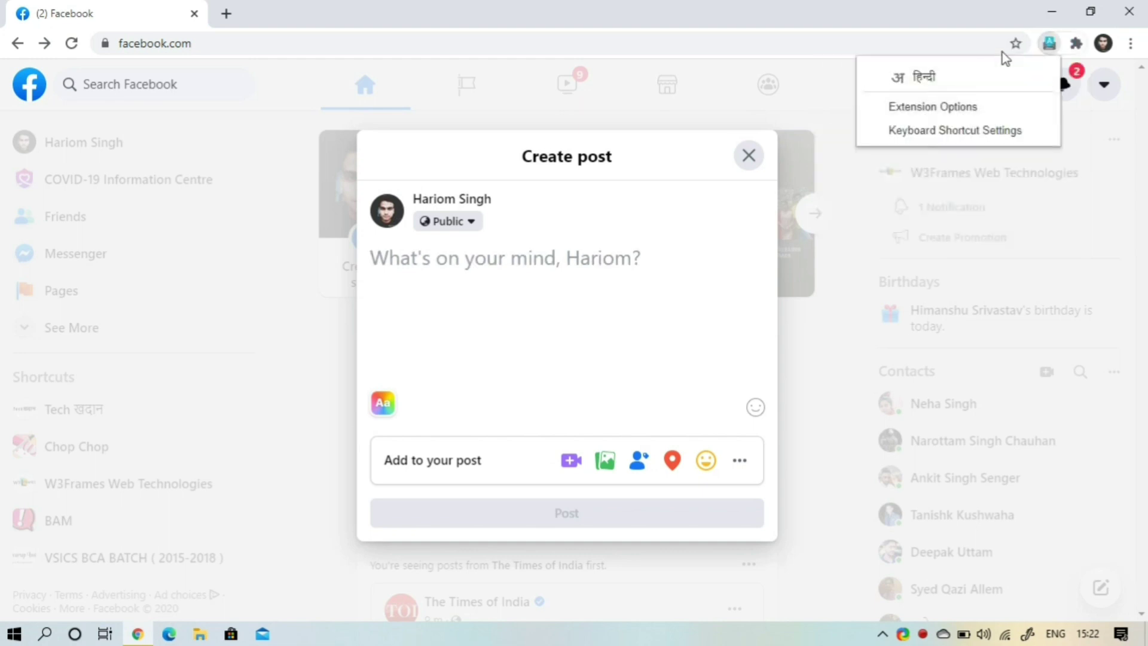
{"action": "left_click", "coordinate": [951, 84]}
Write "हेलो दोस्तों कैसे हैं आप?" in the post draft using phonetic Hindi transliteration.
{"action": "left_click", "coordinate": [611, 256]}
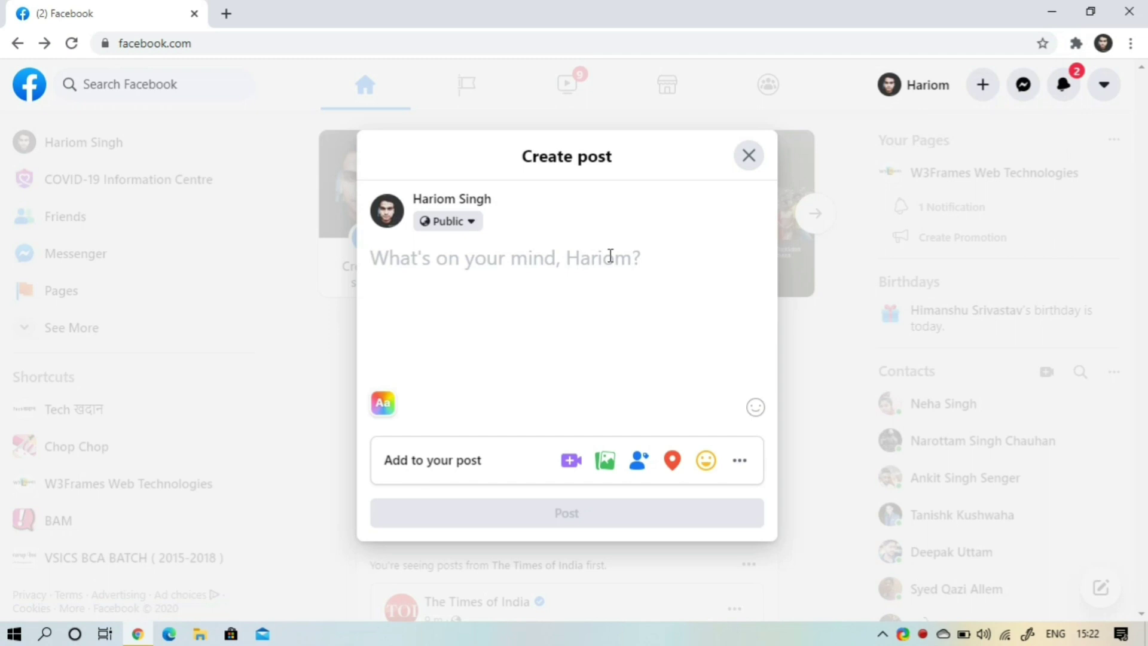
{"action": "type", "text": "hello"}
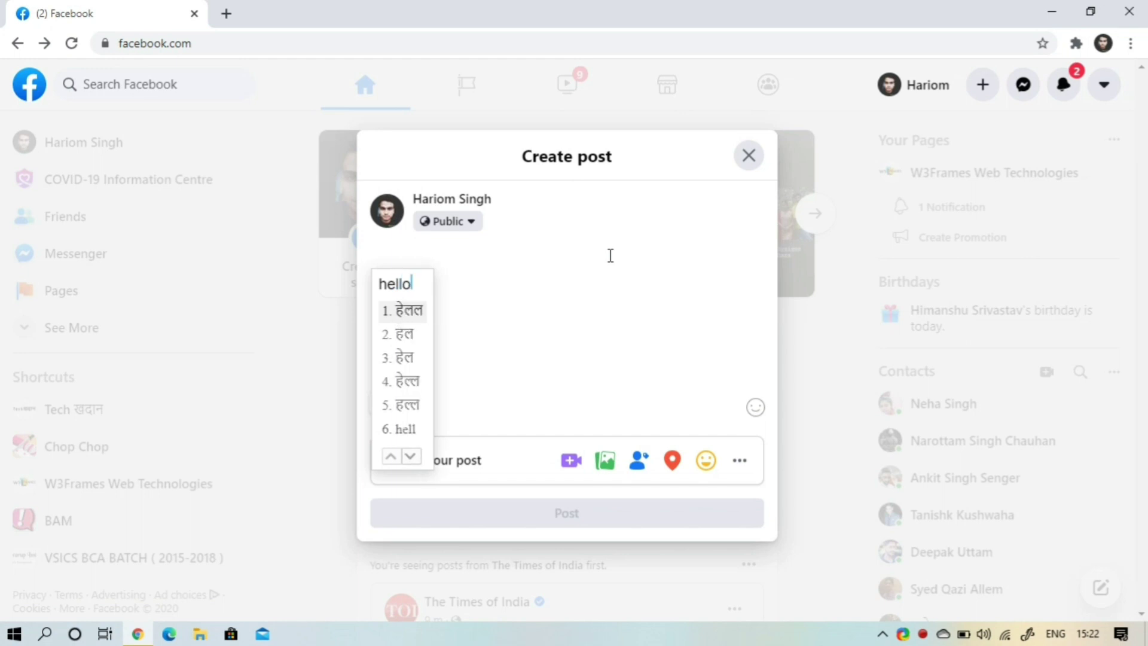
{"action": "key", "text": "space"}
{"action": "type", "text": "dosto"}
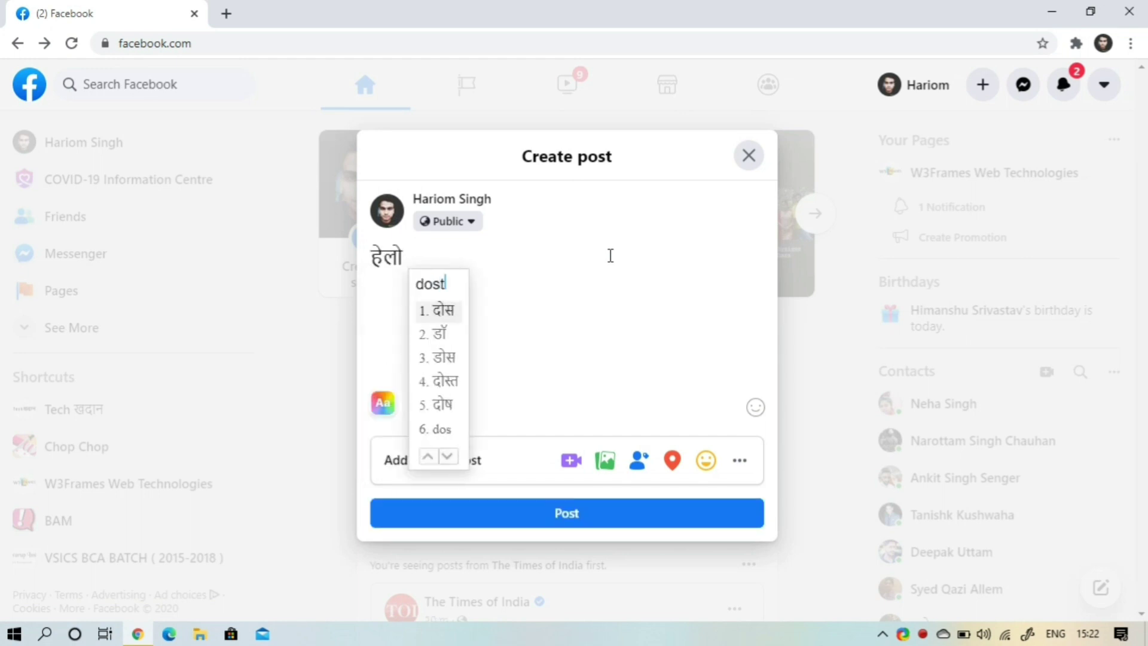
{"action": "type", "text": "n"}
{"action": "key", "text": "space"}
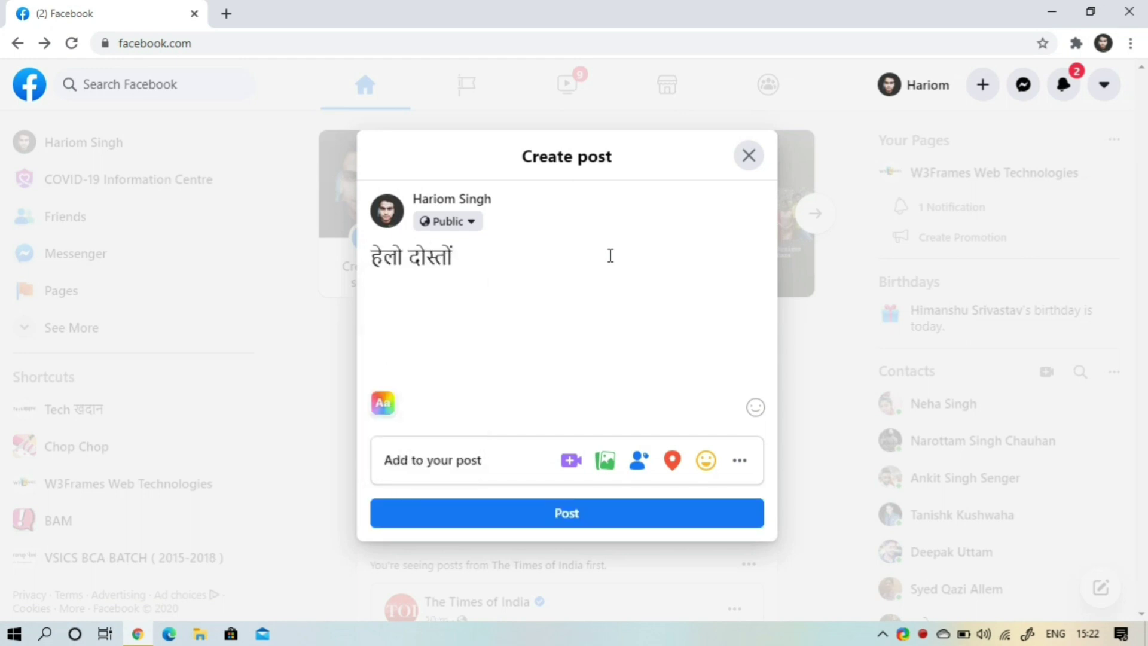
{"action": "type", "text": "kaise"}
{"action": "key", "text": "space"}
{"action": "type", "text": "hai"}
{"action": "key", "text": "space"}
{"action": "type", "text": "aap"}
{"action": "type", "text": "?"}
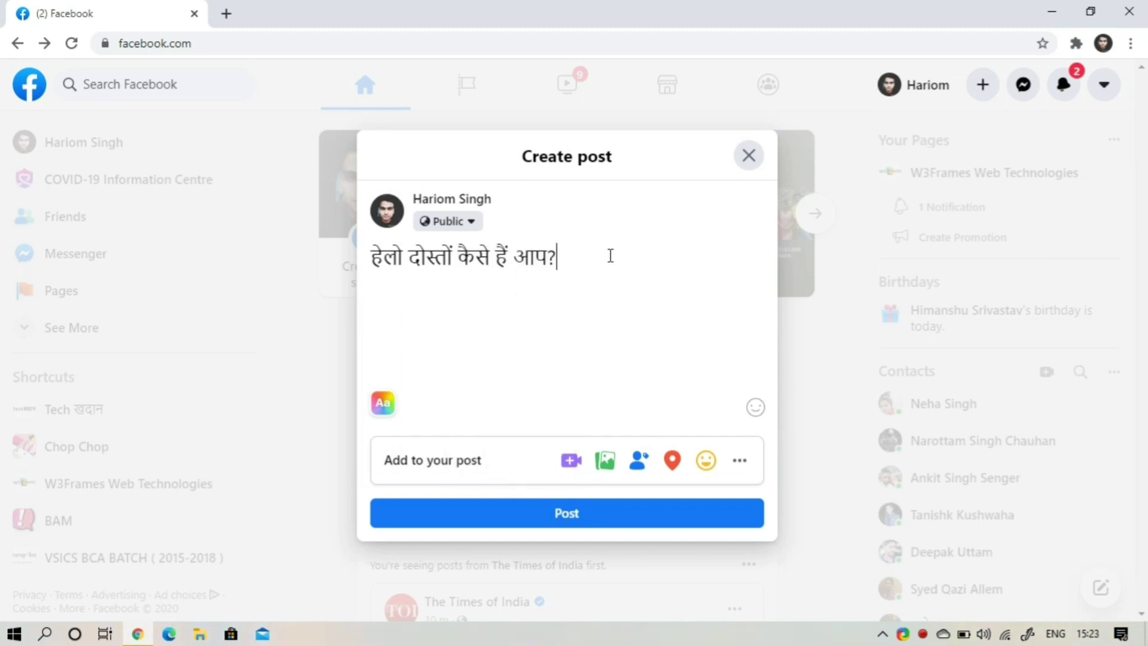